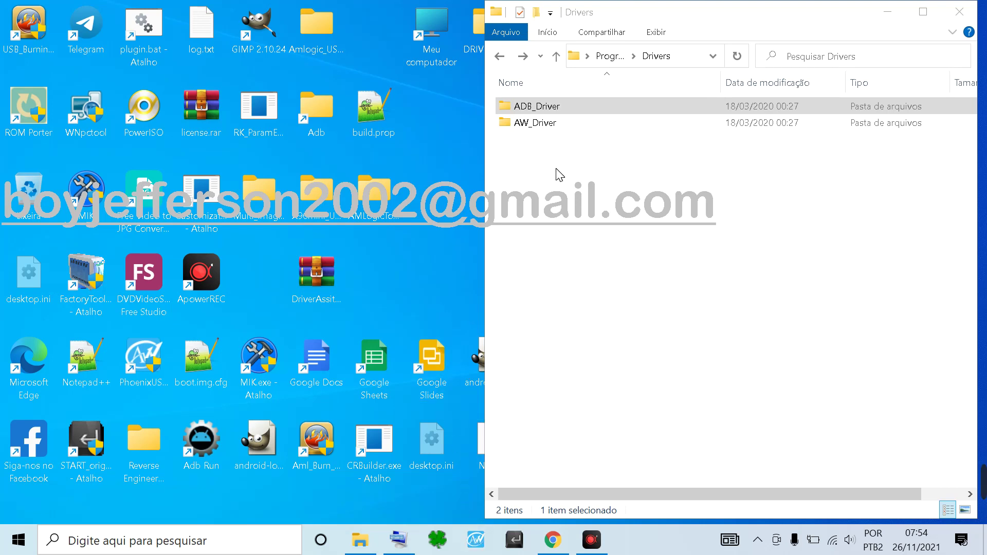
# Step: Open the Phoenix Suit folder and run PhoenixSuit.exe as administrator
pyautogui.click(609, 57)
pyautogui.doubleClick(535, 125)
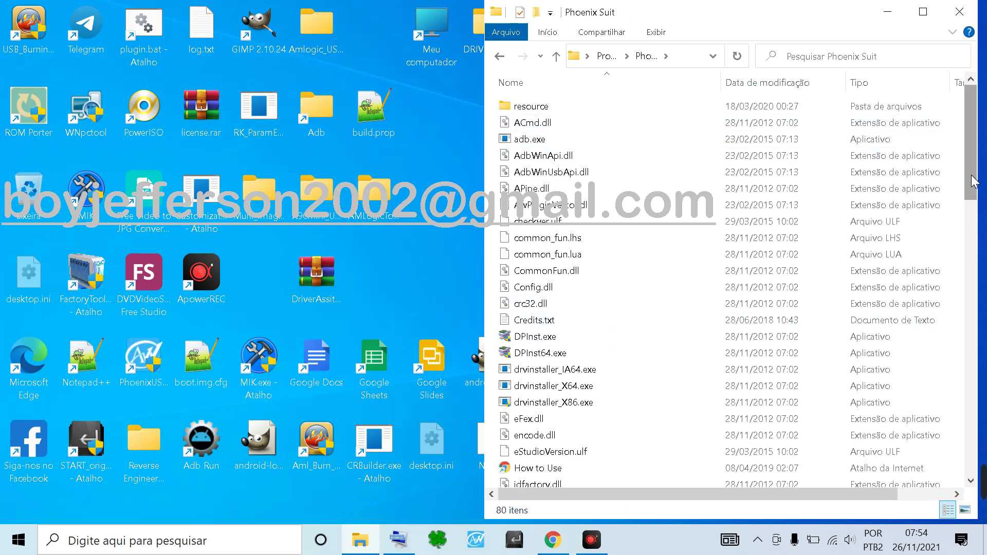
pyautogui.moveTo(971, 184); pyautogui.dragTo(983, 419)
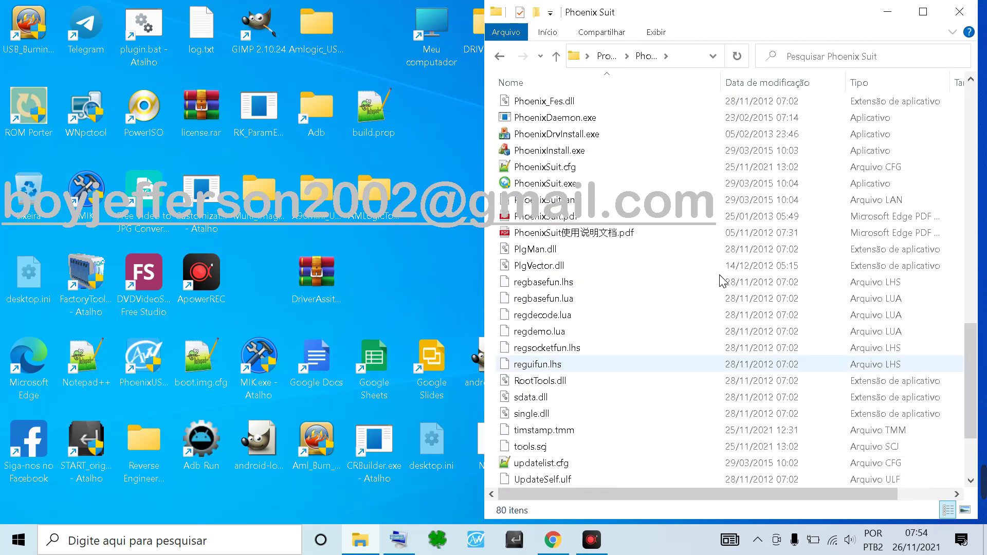
pyautogui.click(547, 186)
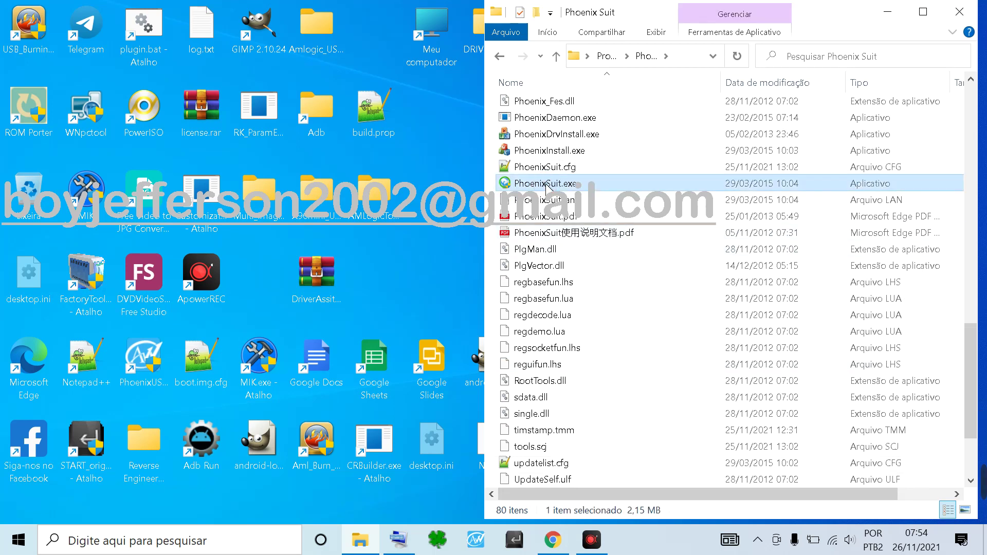
pyautogui.doubleClick(547, 186)
pyautogui.rightClick(547, 186)
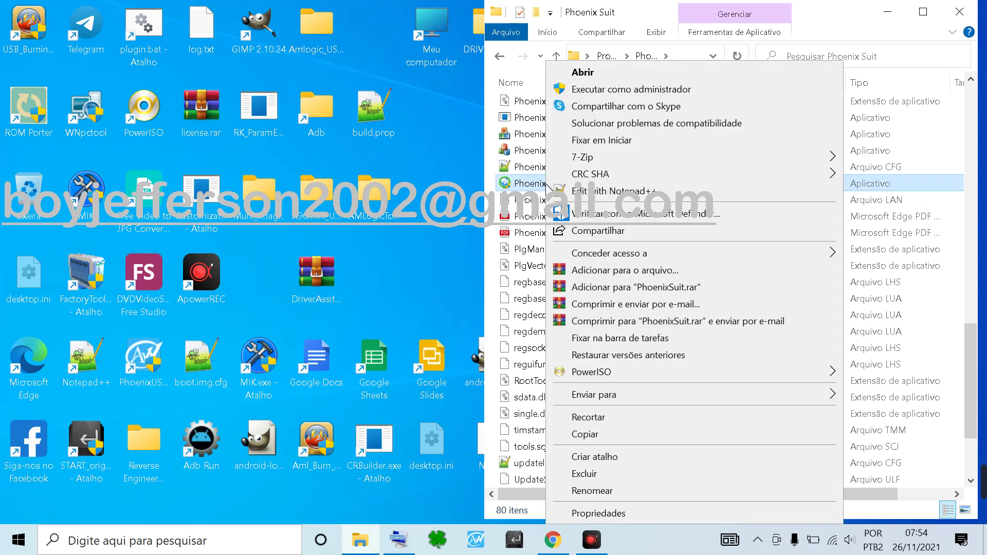
pyautogui.click(597, 90)
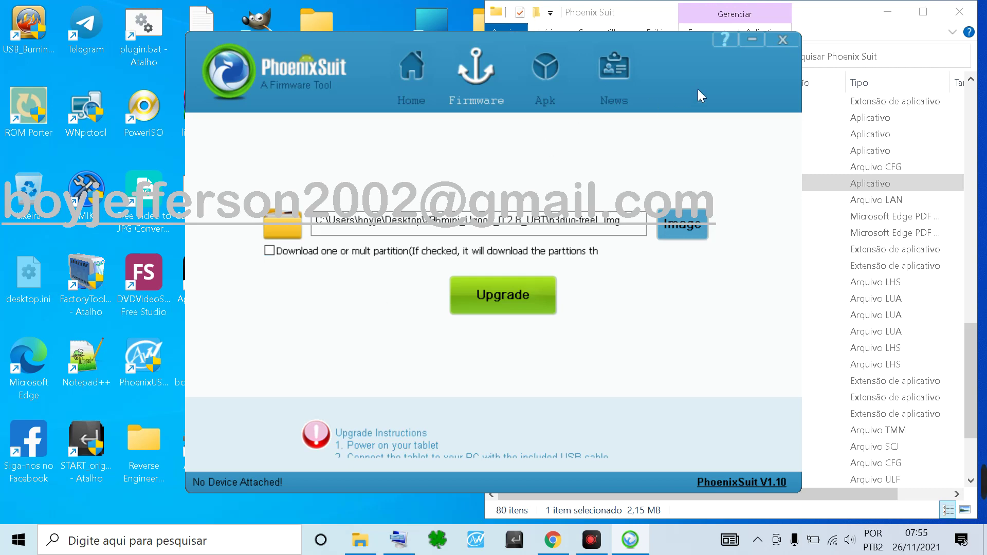
# Step: Minimize PhoenixSuit, open the computer's management console from the desktop, and display Device Manager
pyautogui.click(751, 39)
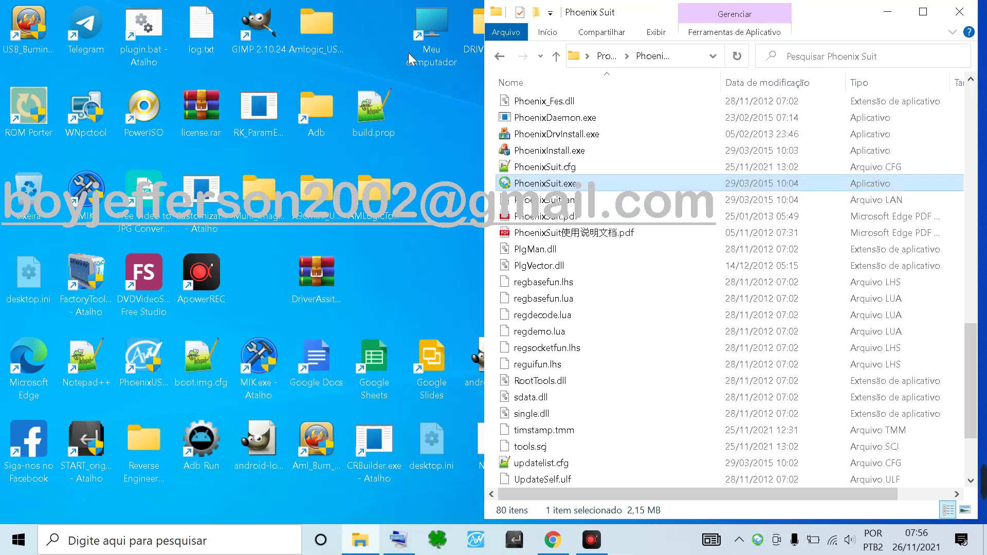
pyautogui.rightClick(440, 39)
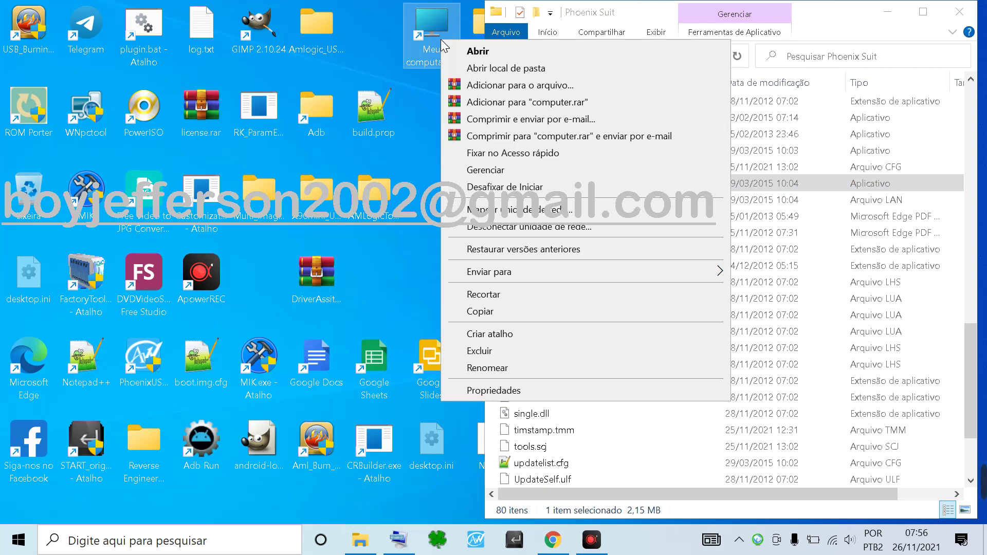
pyautogui.click(484, 171)
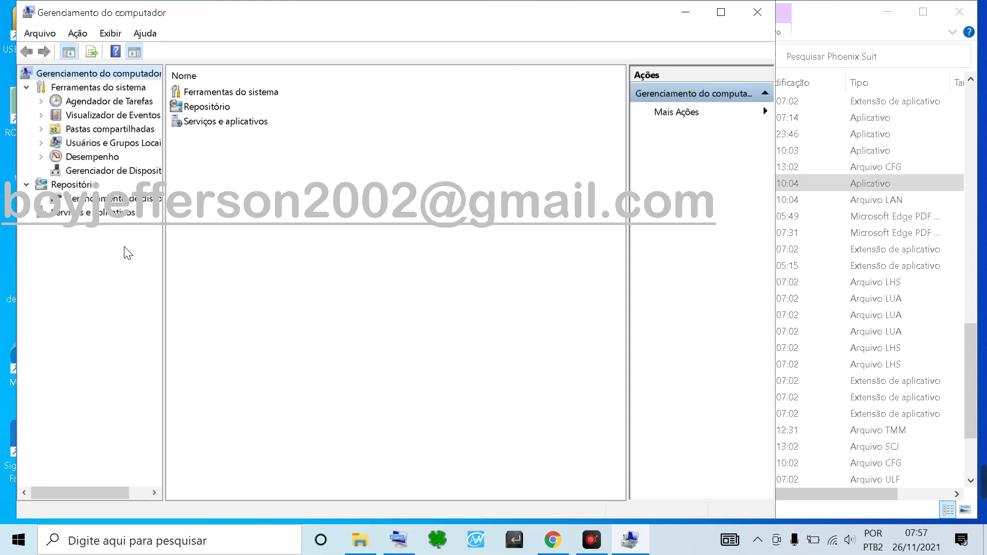
pyautogui.click(98, 171)
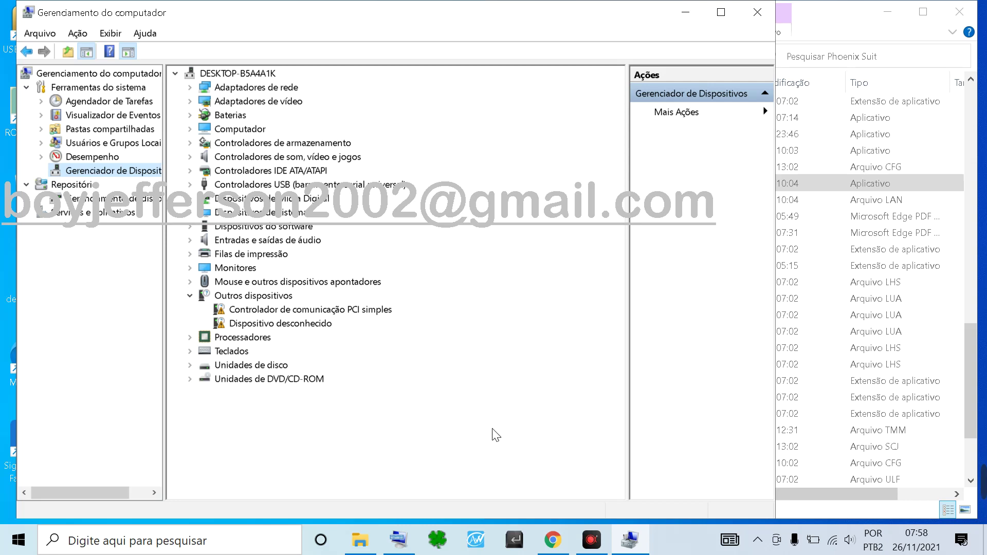
# Step: Start a driver update for the unknown device under other devices, choosing to look for drivers on the computer
pyautogui.click(269, 328)
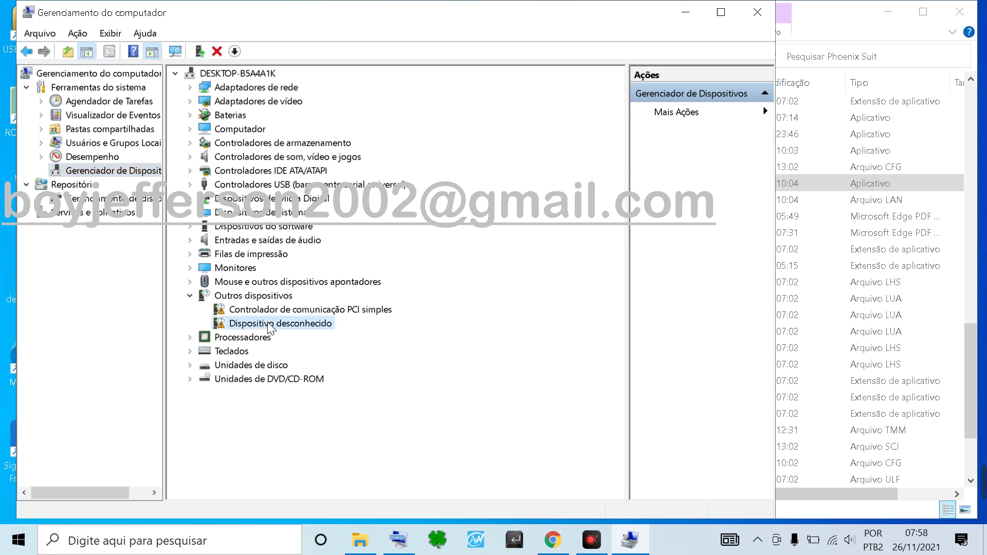
pyautogui.doubleClick(269, 328)
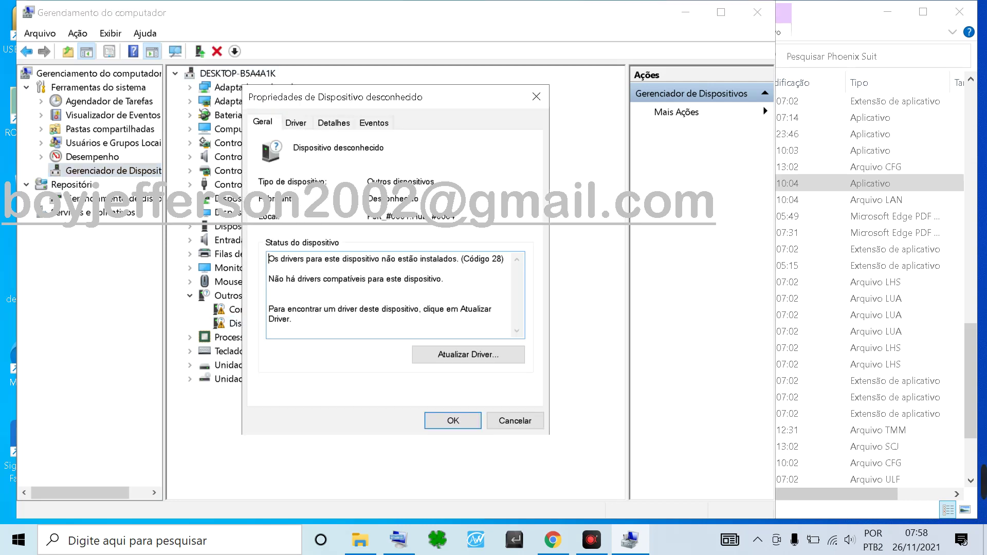
pyautogui.click(296, 123)
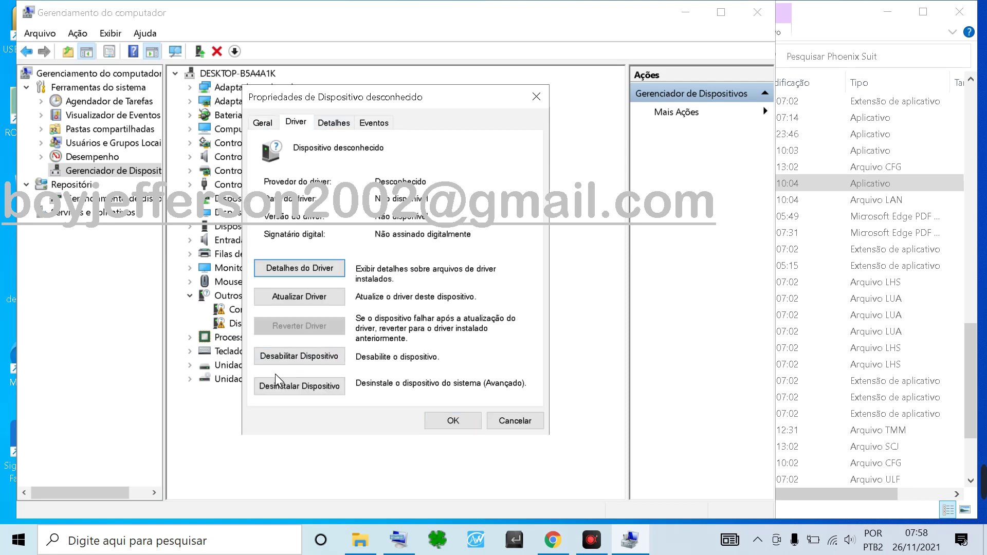
pyautogui.click(303, 300)
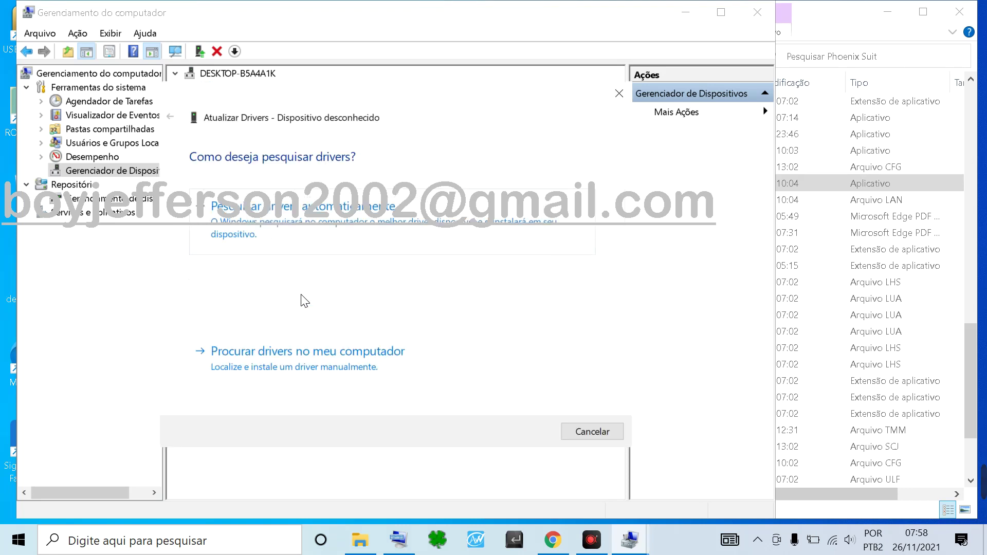
pyautogui.click(321, 354)
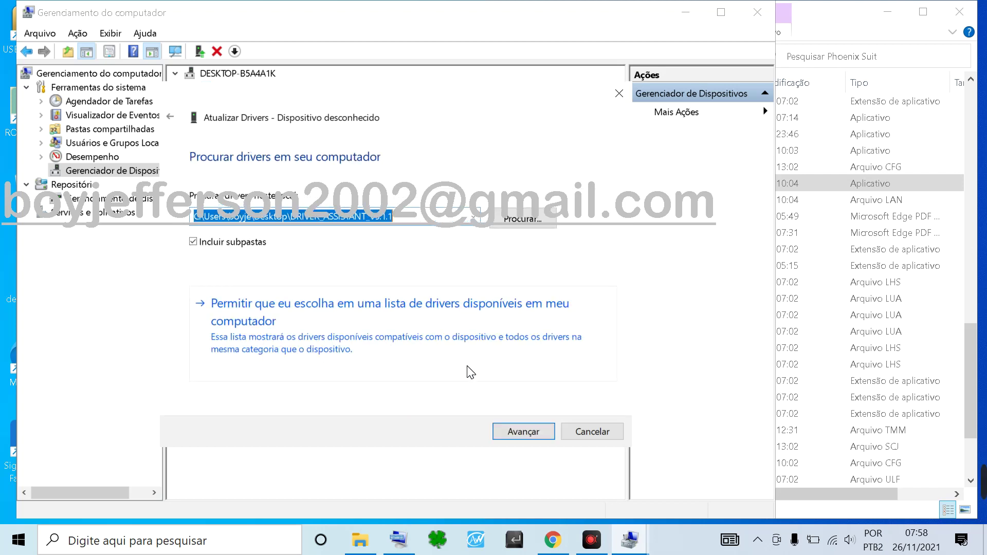
pyautogui.click(591, 542)
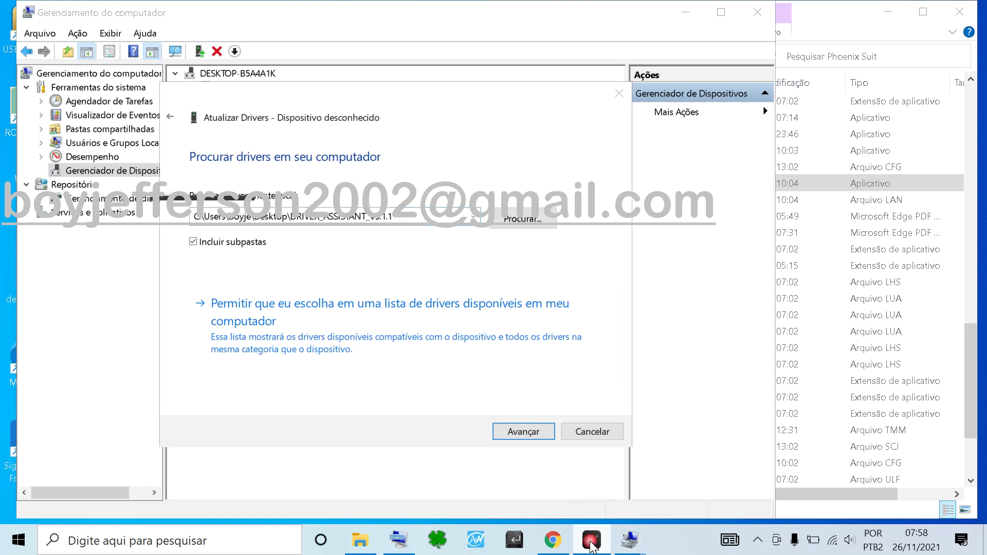
pyautogui.click(695, 309)
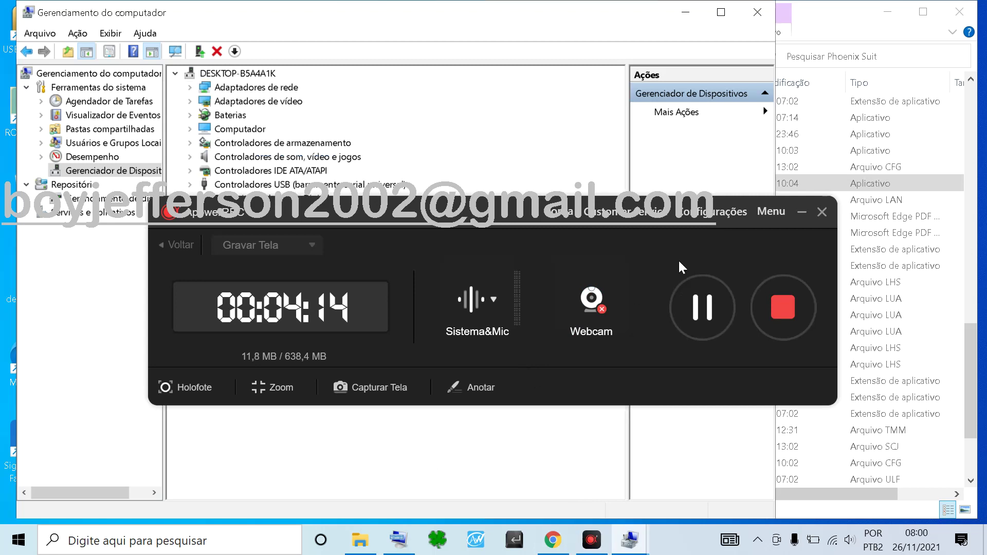
pyautogui.click(801, 213)
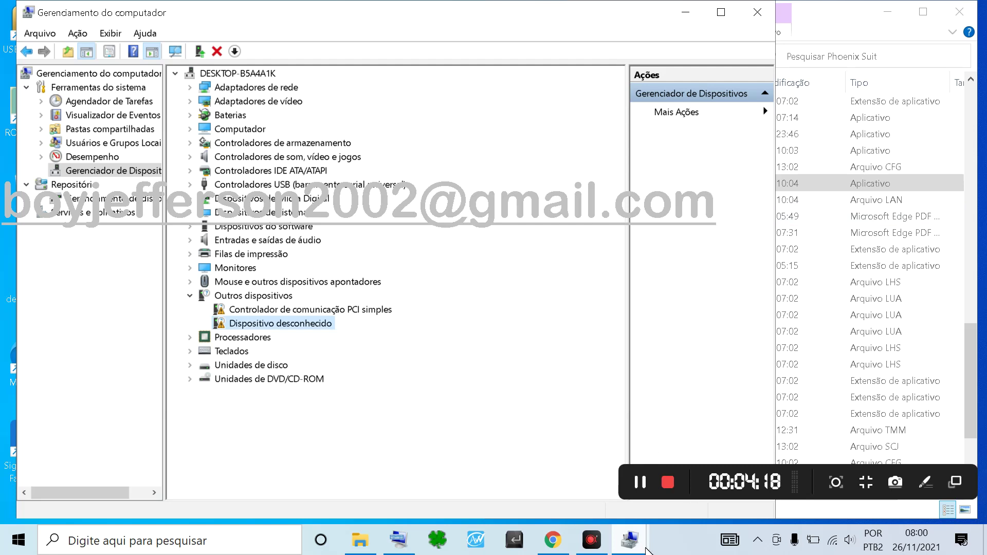
# Step: Return to the driver update wizard and set its search location to the Drivers folder inside the "Programa e driver para gravar Rom Allwinner" folder
pyautogui.moveTo(647, 551)
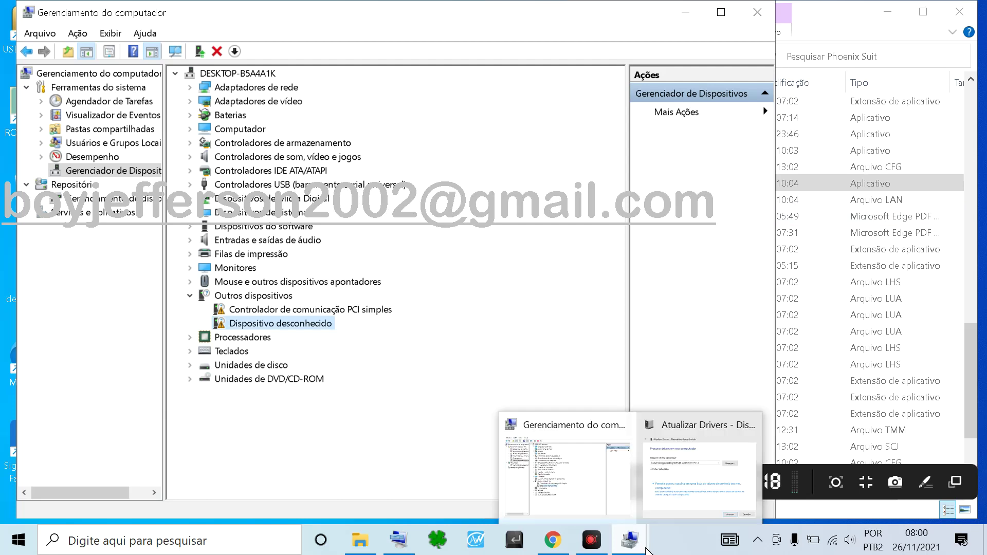
pyautogui.click(673, 471)
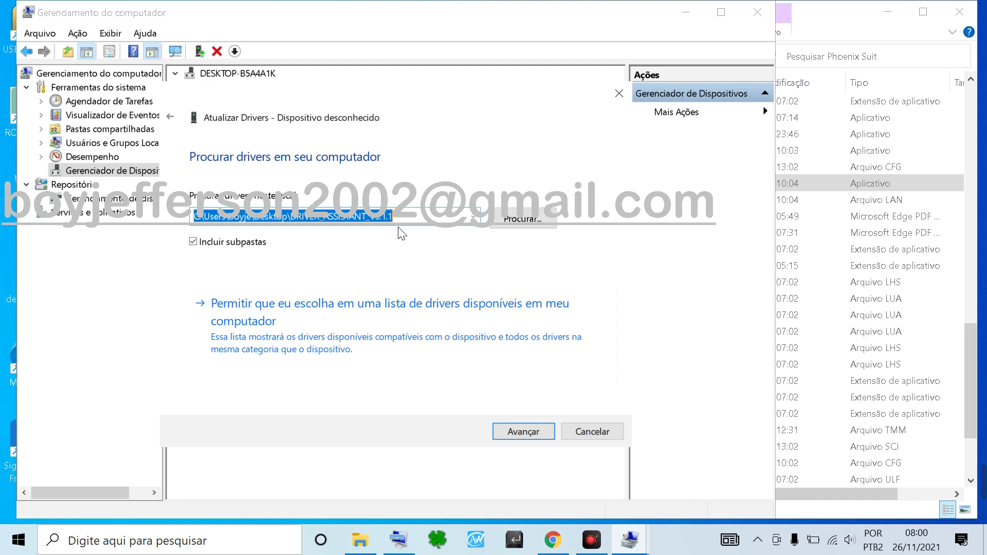
pyautogui.click(517, 226)
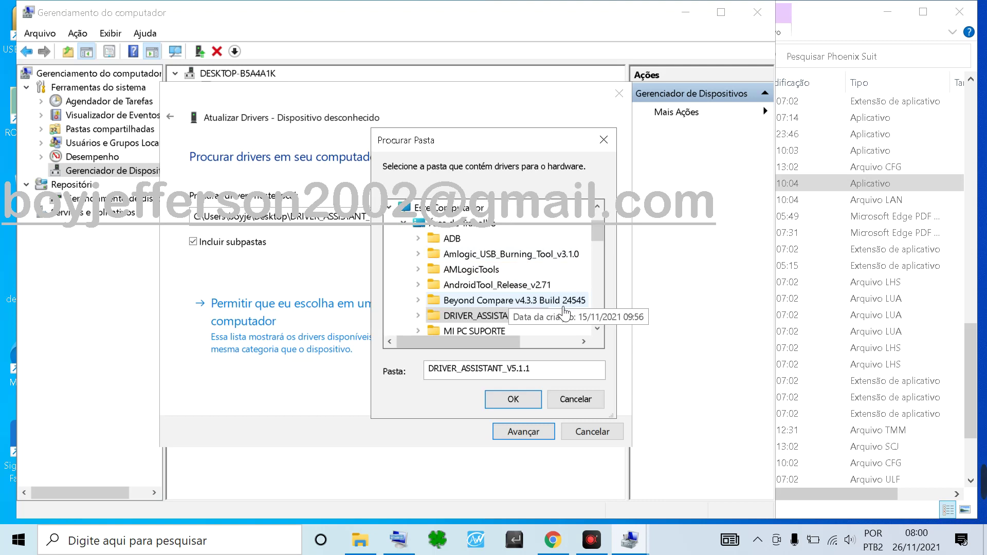
pyautogui.click(599, 332)
pyautogui.click(599, 332)
pyautogui.click(599, 331)
pyautogui.click(599, 332)
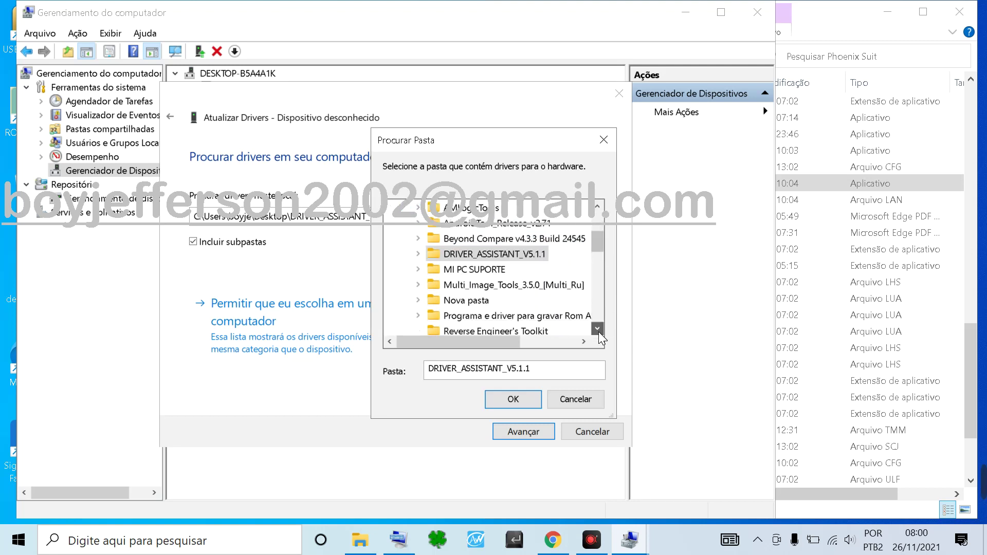
pyautogui.click(598, 331)
pyautogui.click(598, 332)
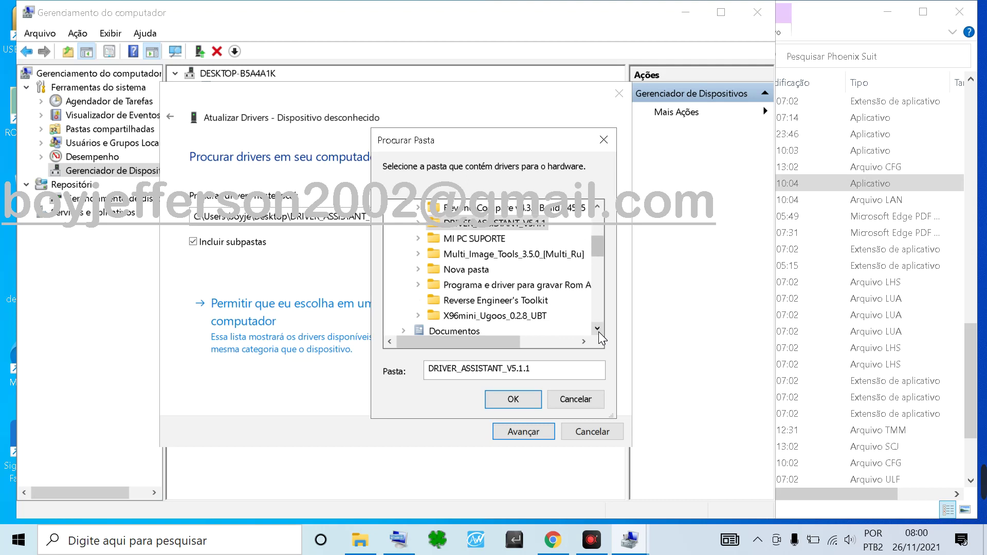
pyautogui.click(535, 291)
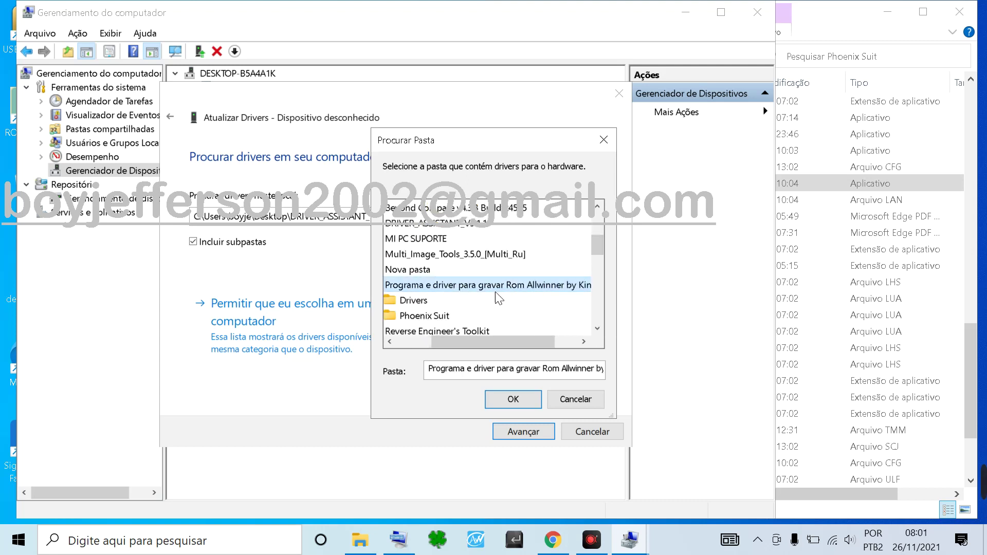
pyautogui.click(598, 328)
pyautogui.click(597, 328)
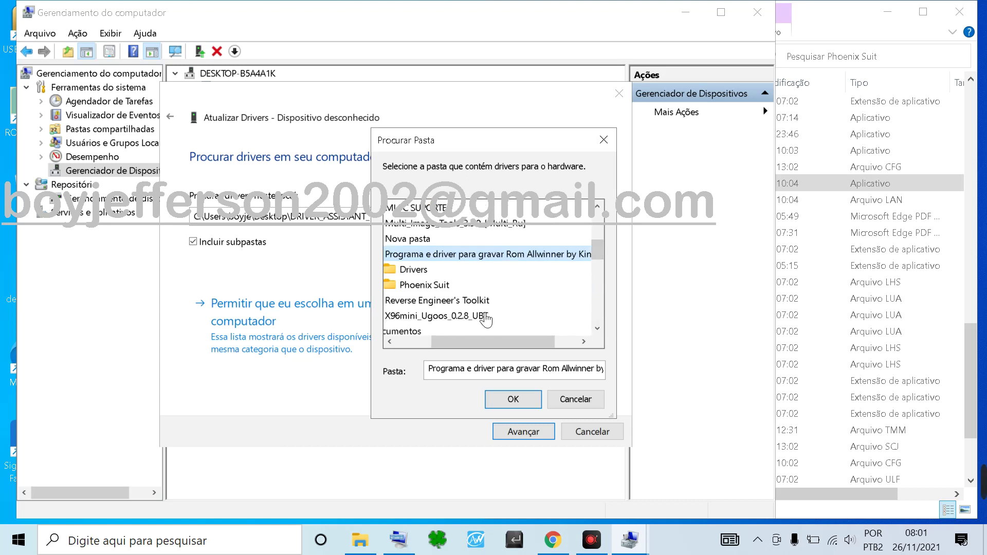
pyautogui.click(413, 271)
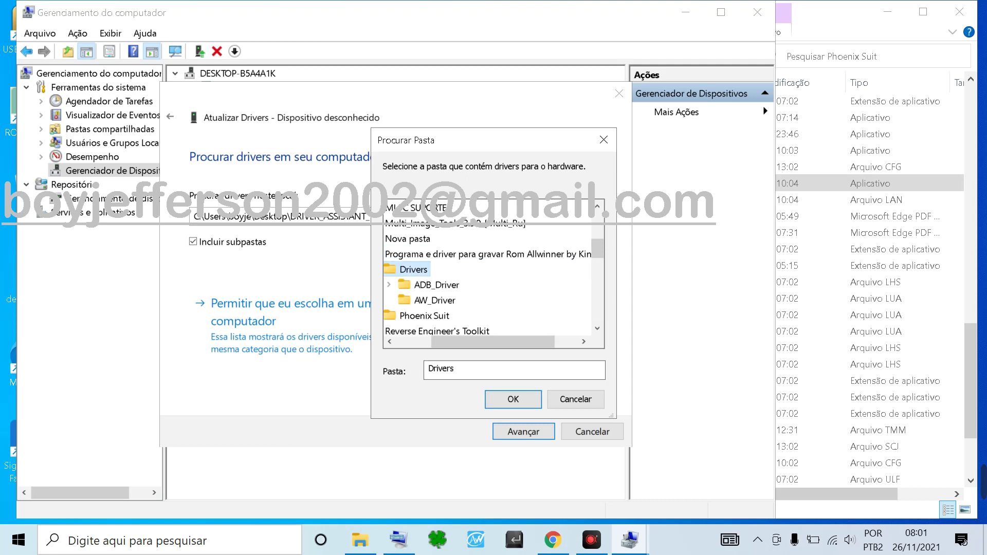
pyautogui.click(509, 401)
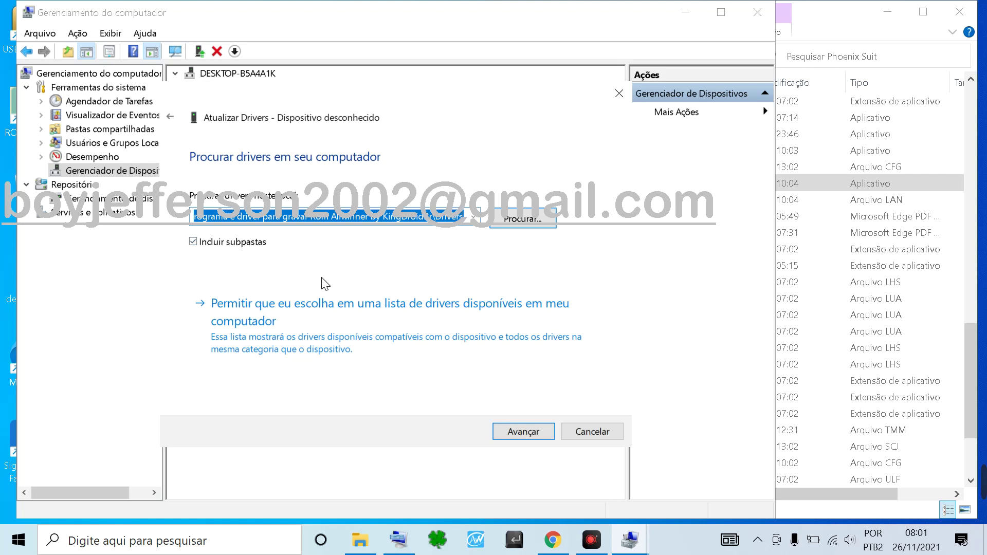
# Step: Install the unverified driver anyway, and close the wizard, the device properties and Computer Management
pyautogui.click(527, 432)
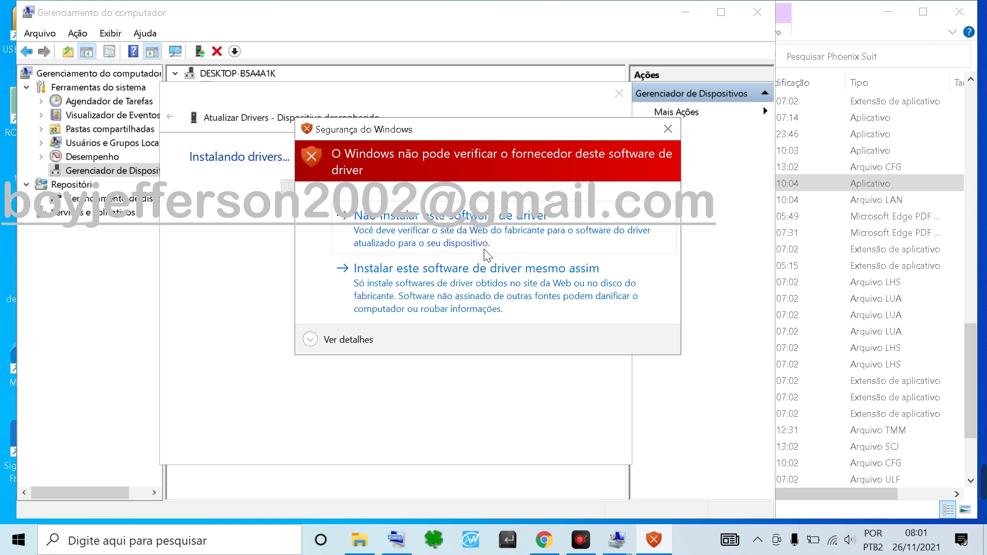
pyautogui.click(445, 284)
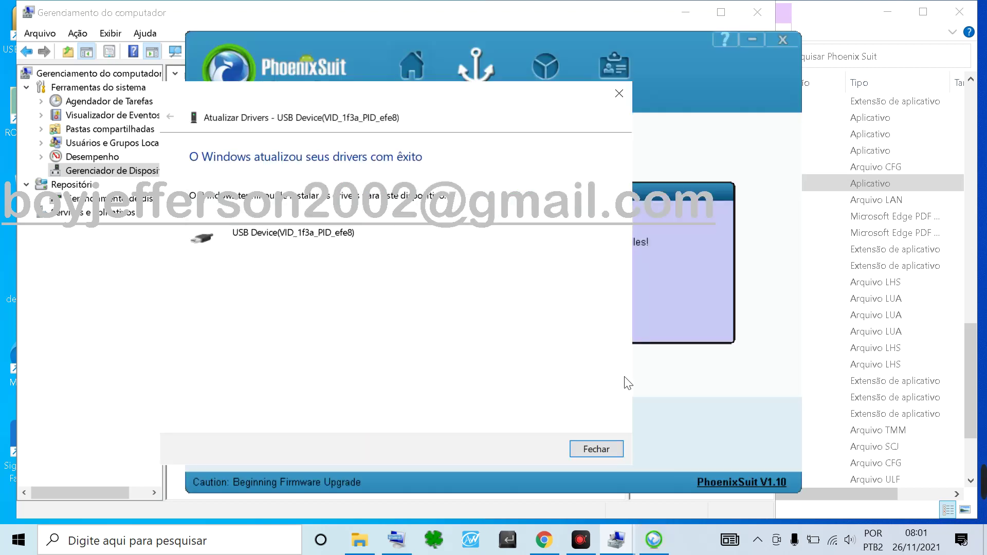
pyautogui.click(606, 453)
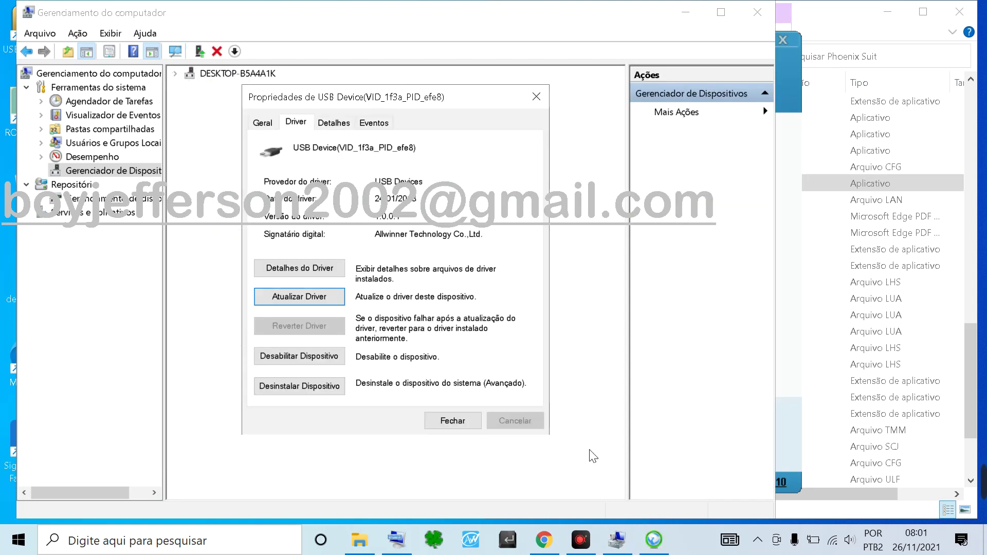
pyautogui.click(463, 426)
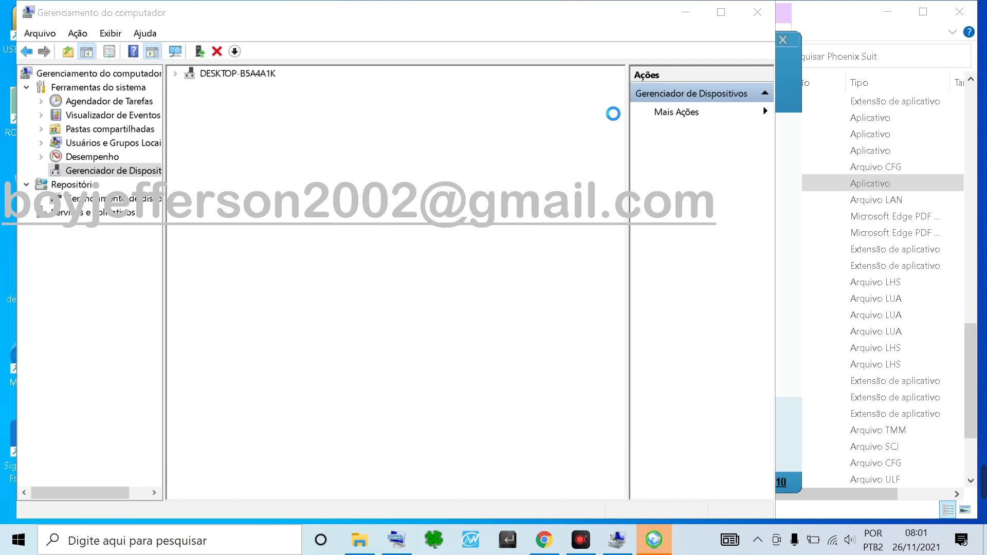
pyautogui.click(753, 24)
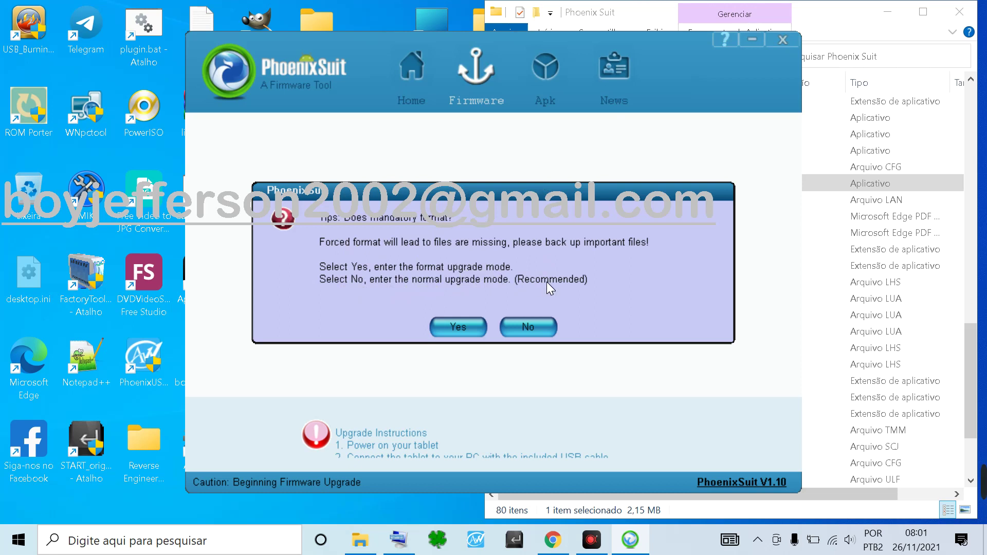
# Step: Accept the mandatory format in PhoenixSuit to start the firmware upgrade in format upgrade mode
pyautogui.click(457, 327)
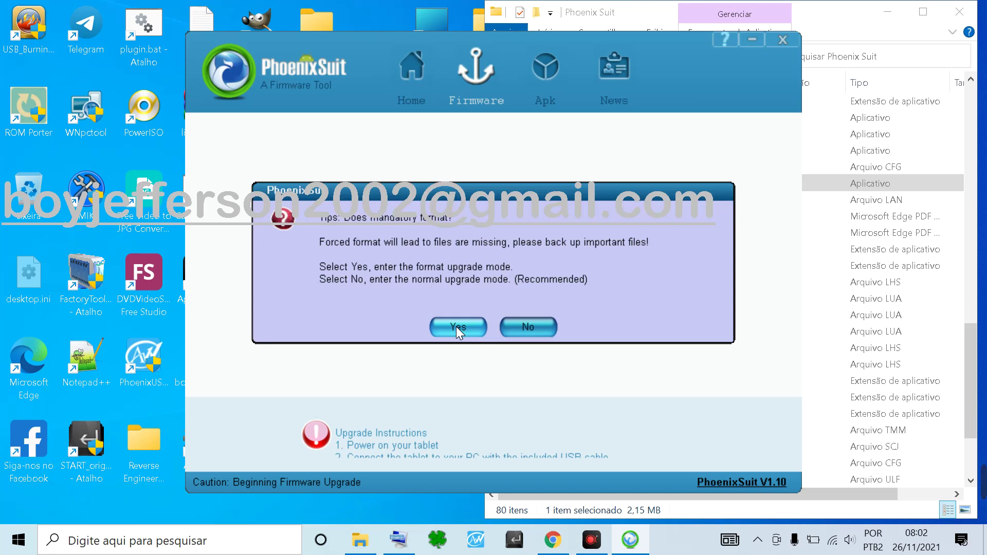
pyautogui.click(457, 327)
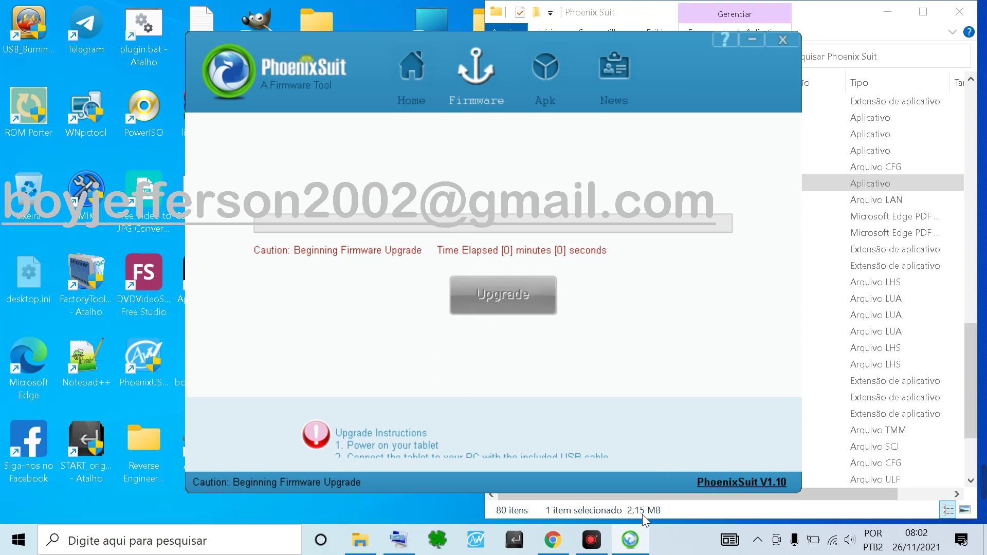
pyautogui.moveTo(596, 545)
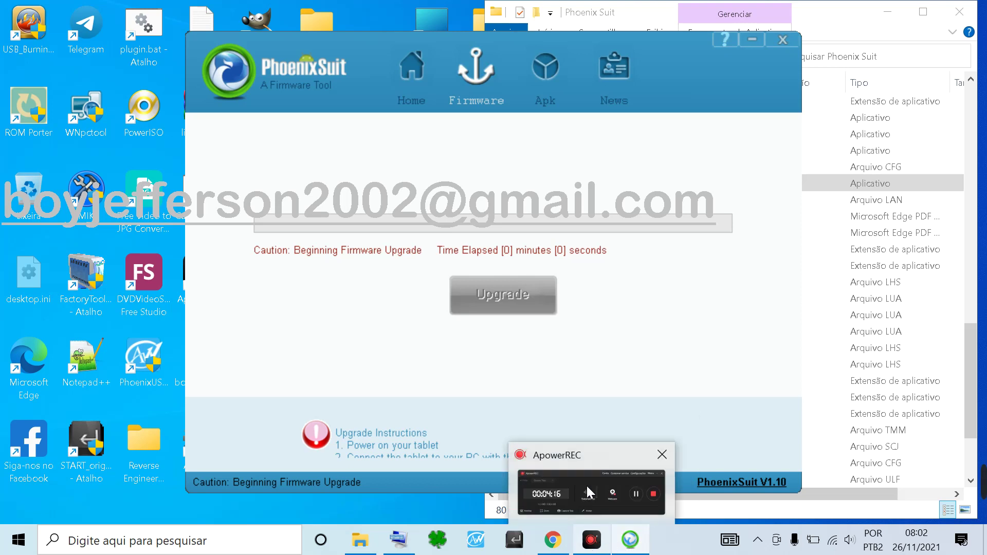
pyautogui.click(594, 545)
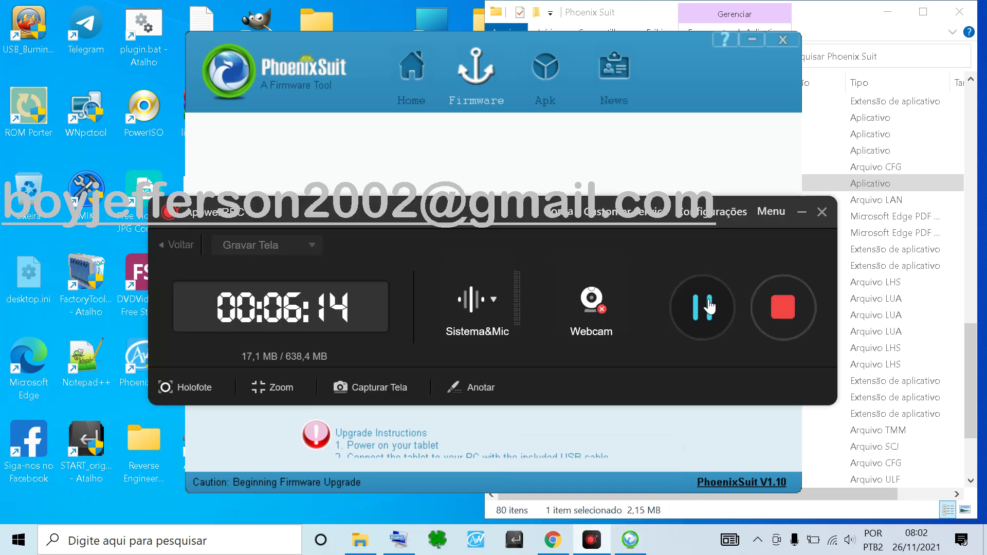